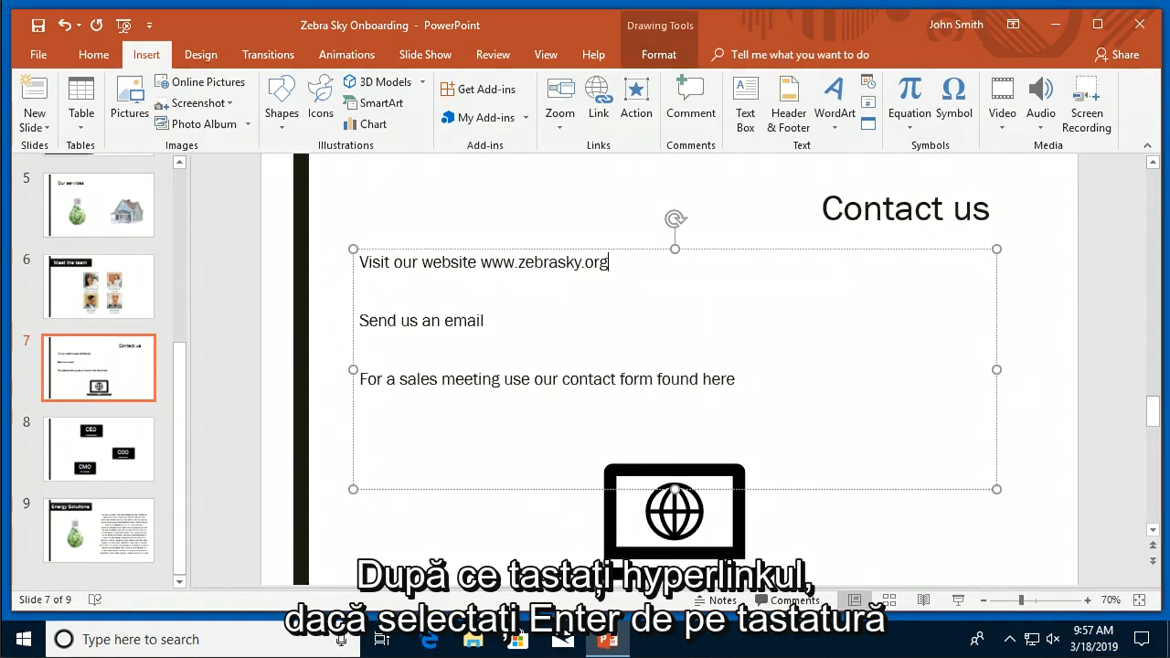
key("Return")
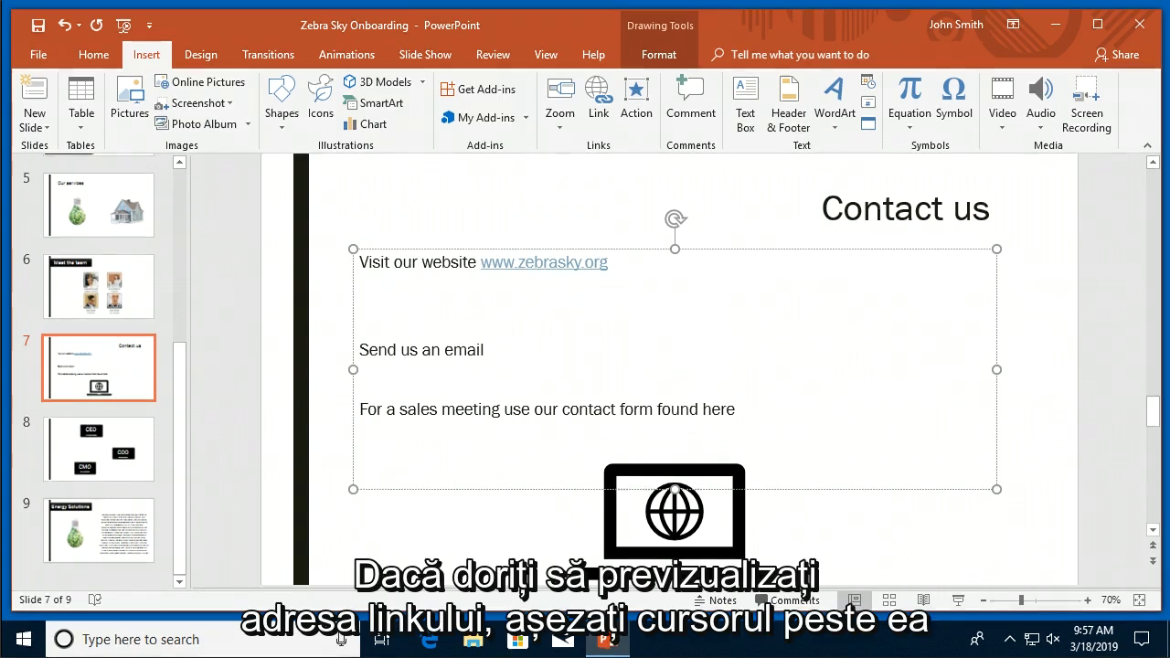
mouse_move(552, 269)
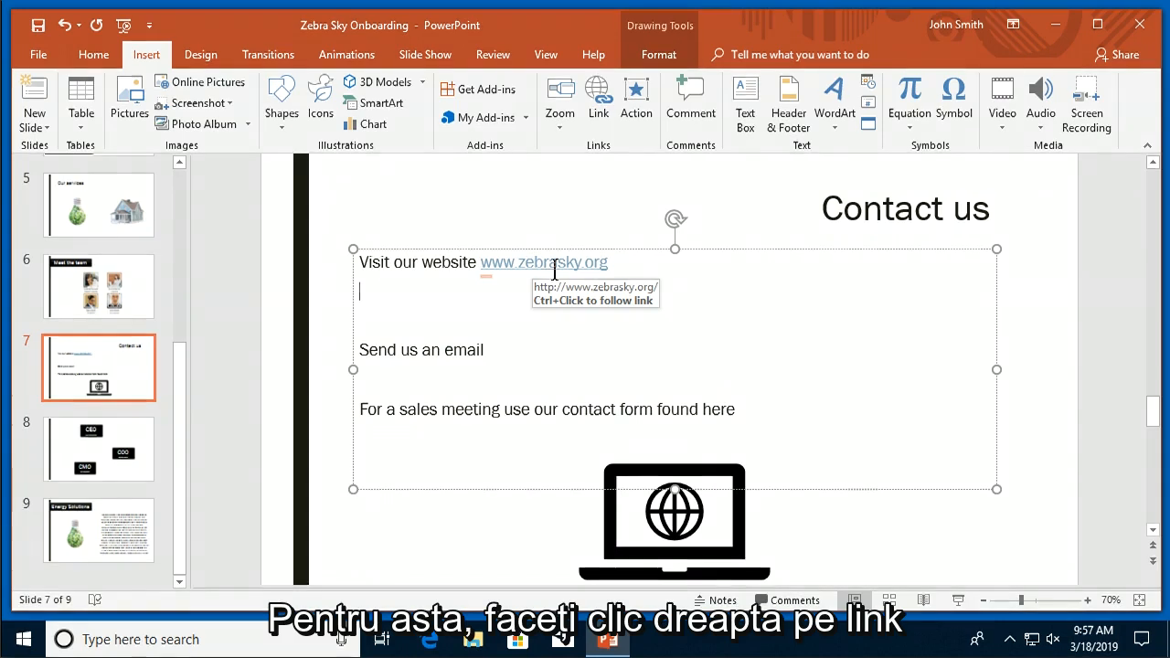
right_click(554, 268)
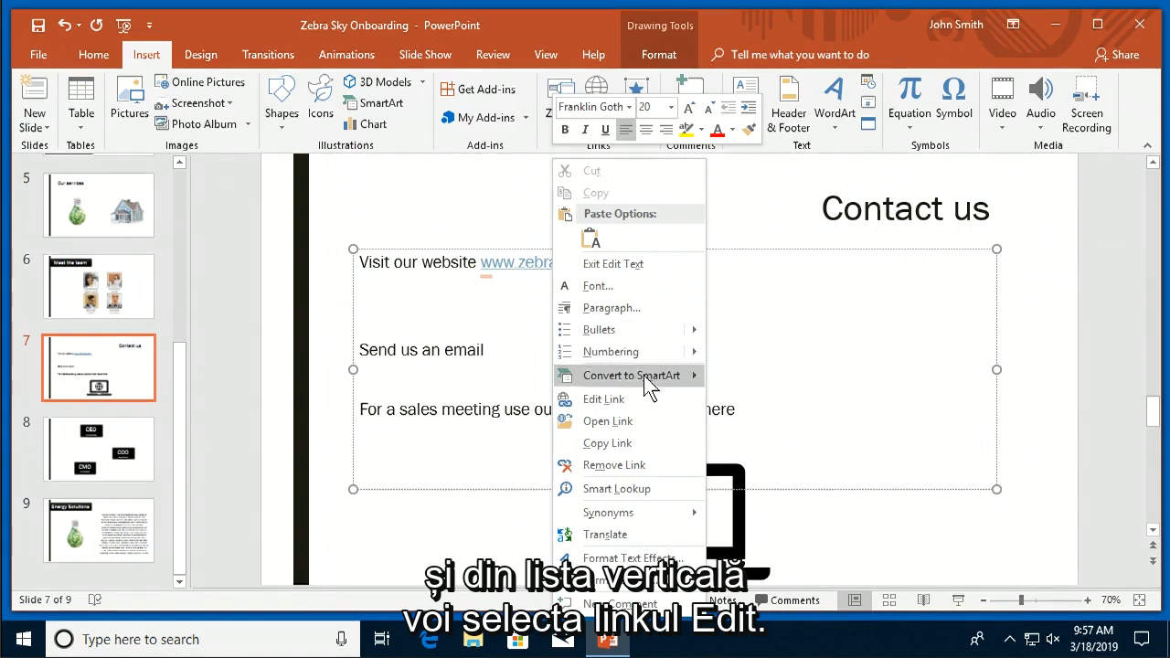
left_click(653, 399)
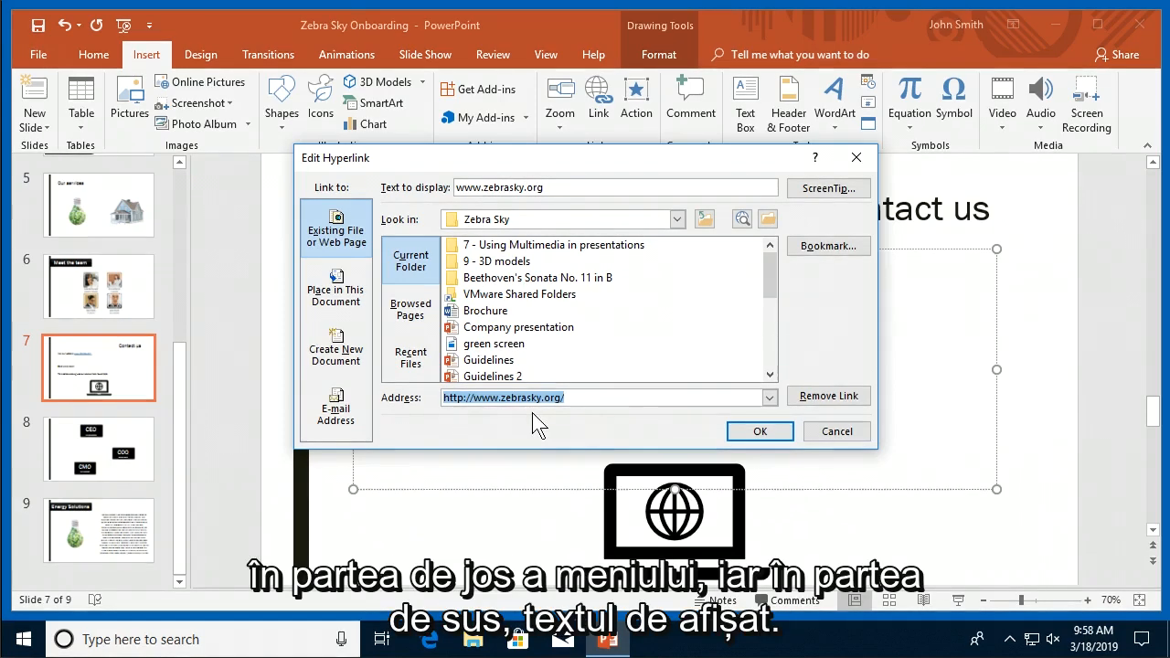
left_click(567, 191)
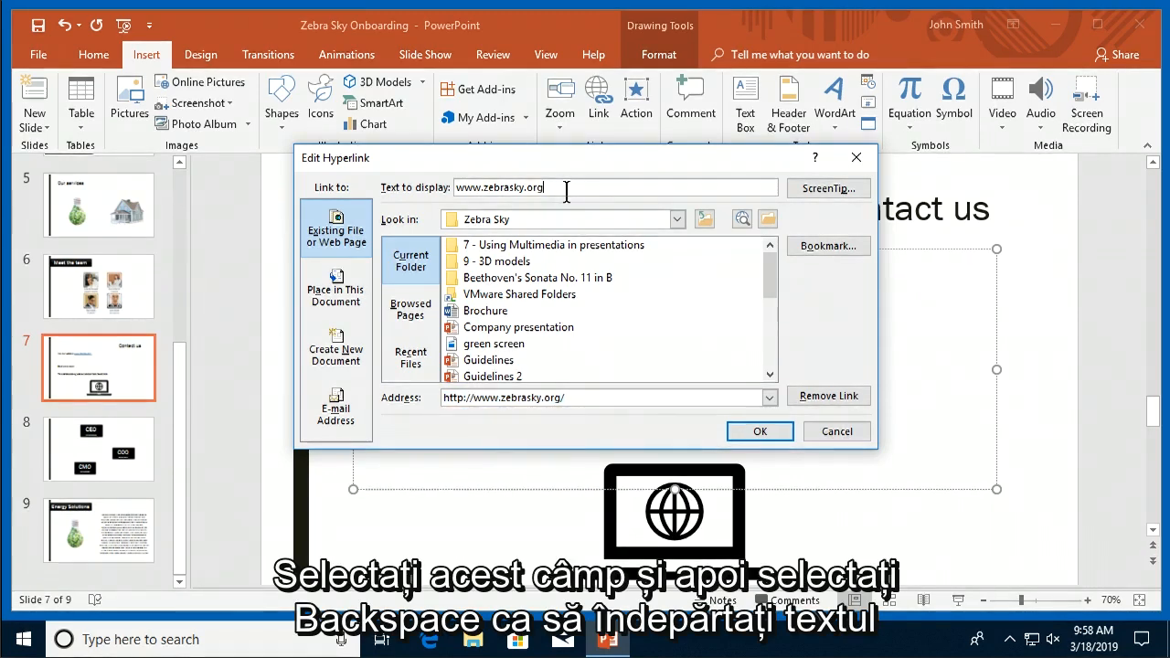
key("BackSpace")
key("BackSpace")
key("BackSpace")
key("BackSpace")
key("BackSpace")
key("BackSpace")
key("BackSpace")
key("BackSpace")
key("BackSpace")
key("BackSpace")
key("BackSpace")
key("BackSpace")
key("BackSpace")
key("BackSpace")
key("BackSpace")
key("BackSpace")
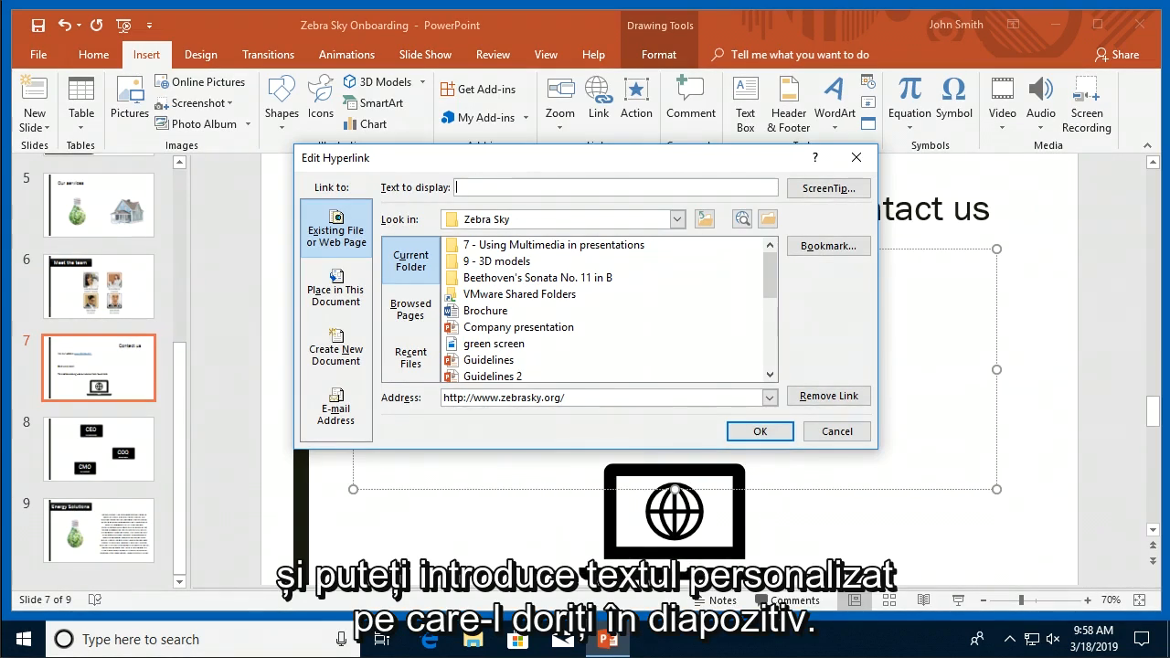
type("Zebra Sky")
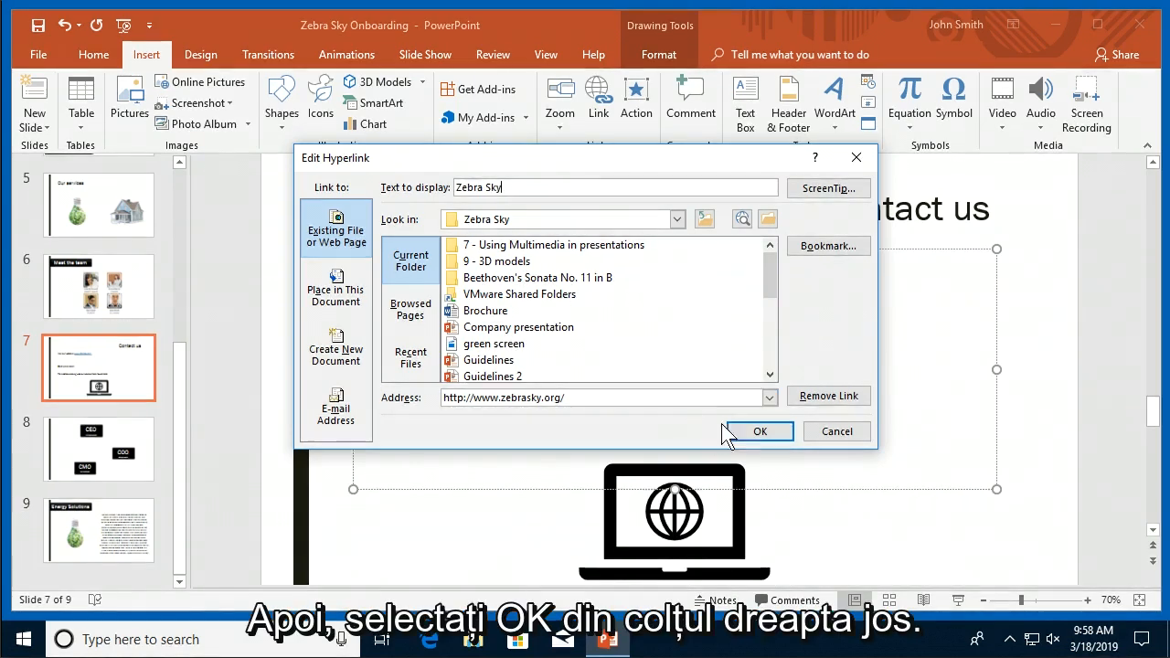
left_click(758, 437)
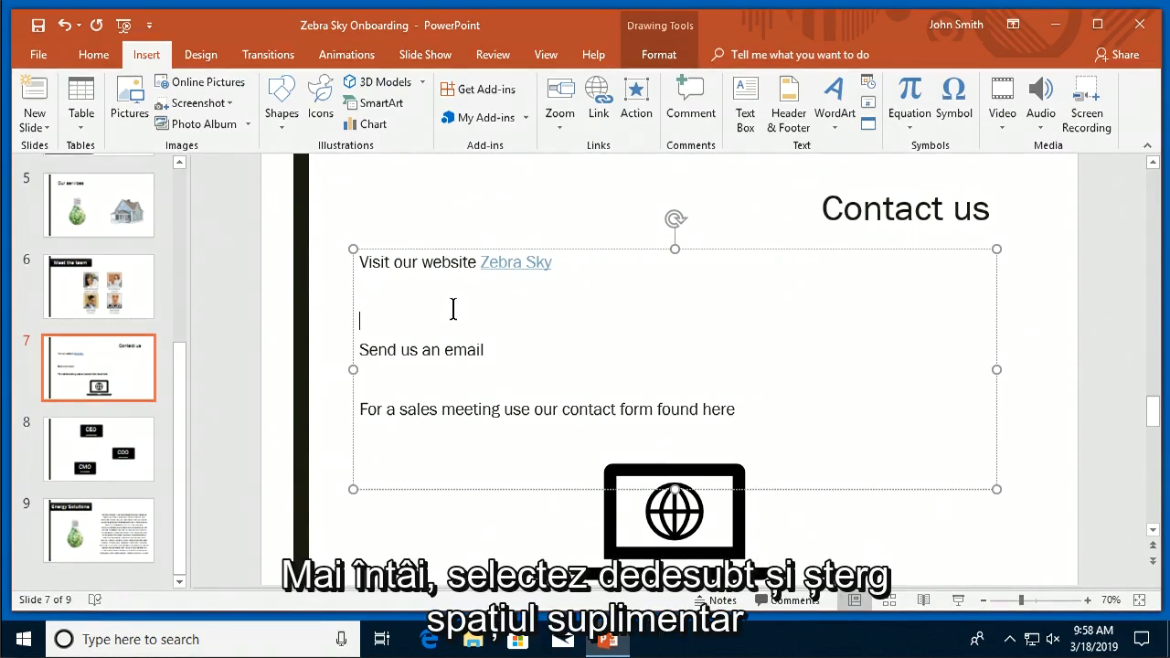
Delete the blank line under the Zebra Sky link and put the caret after 'Send us an email'.
key("BackSpace")
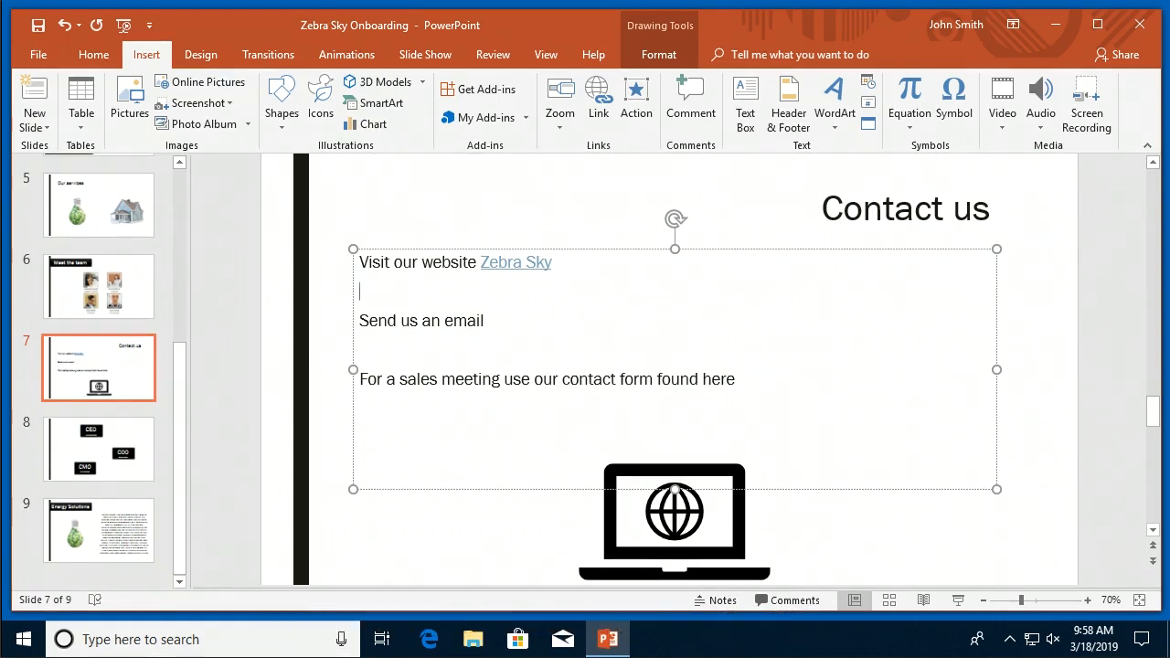
left_click(524, 322)
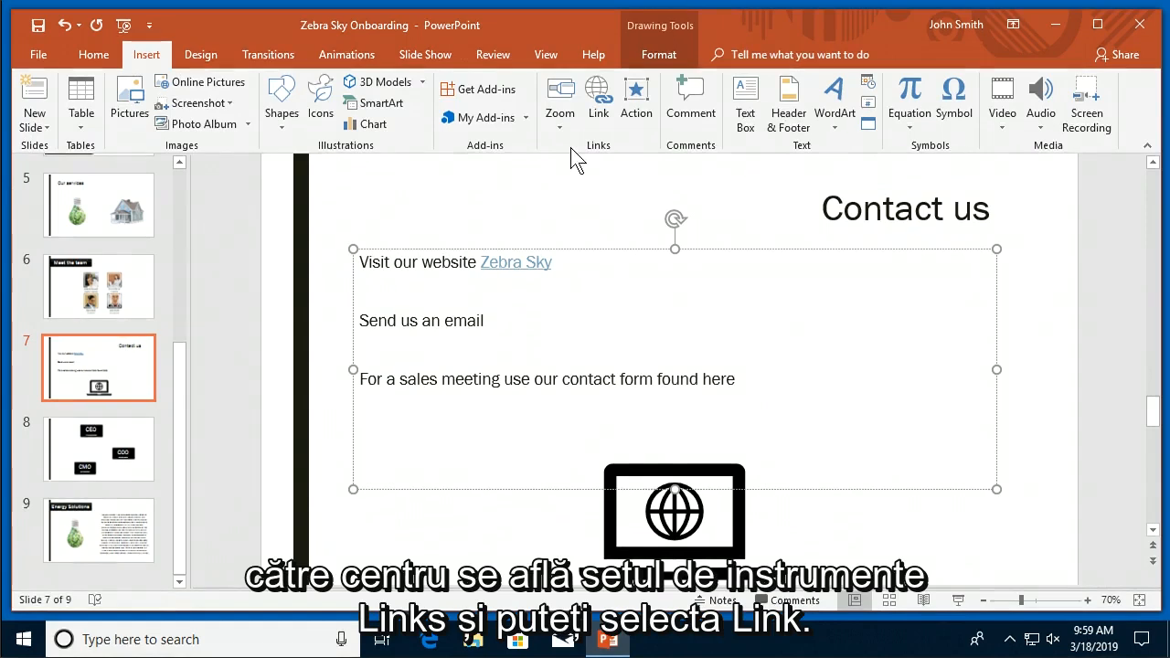
Open Insert Hyperlink and set the link target type to E-mail Address.
left_click(590, 92)
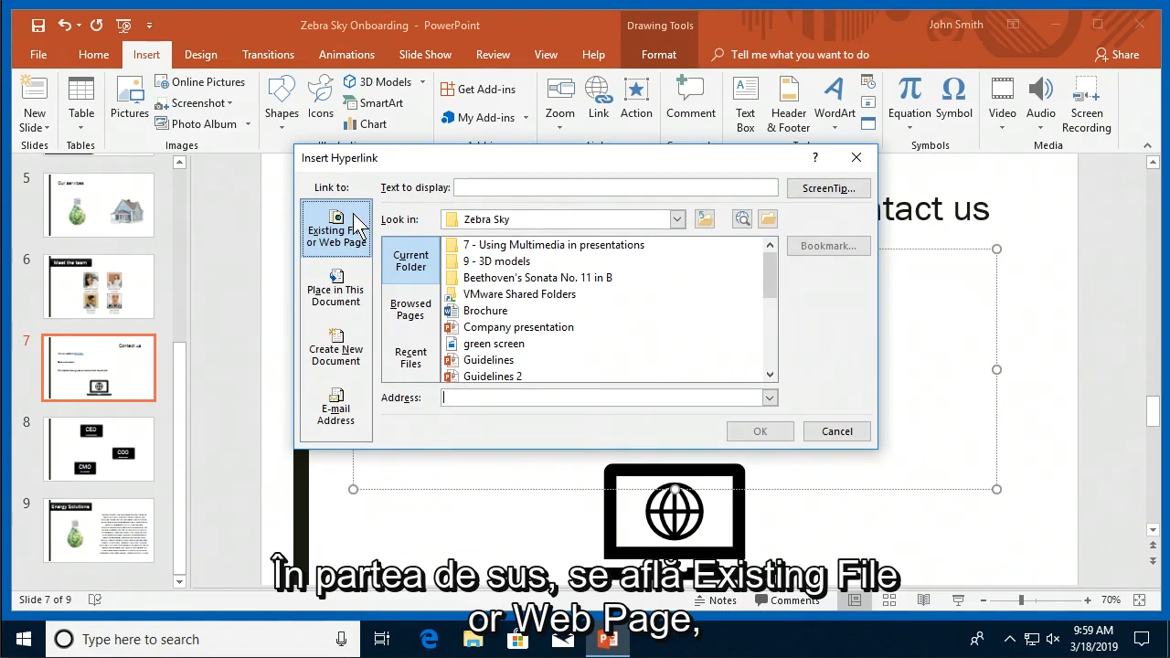
left_click(362, 293)
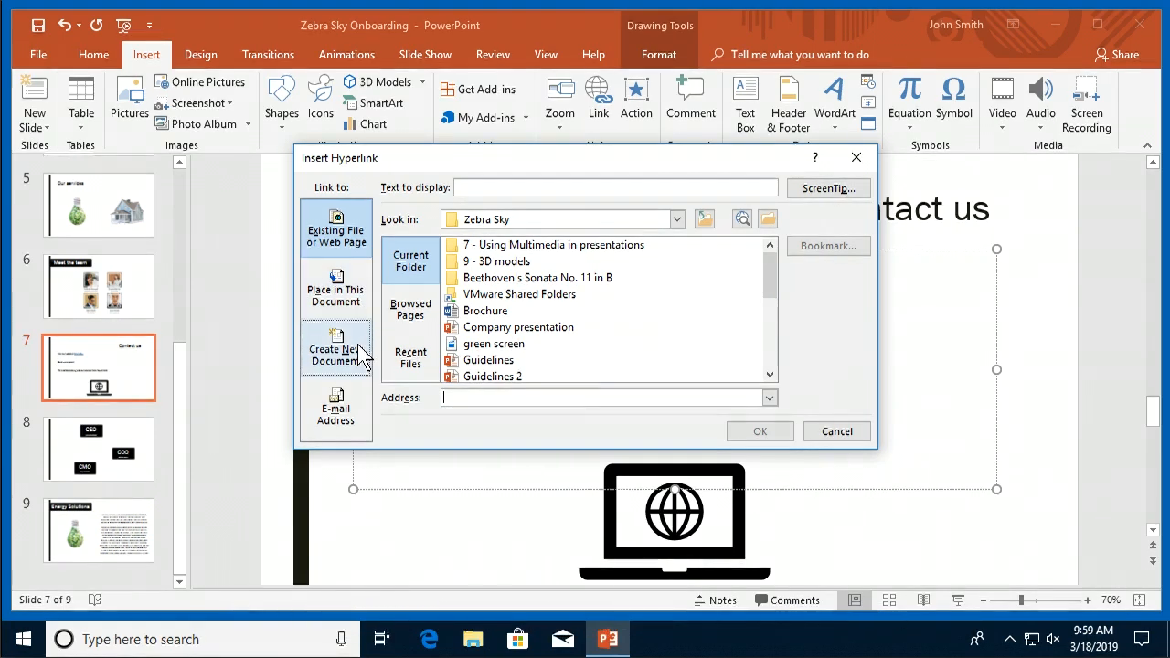
left_click(351, 403)
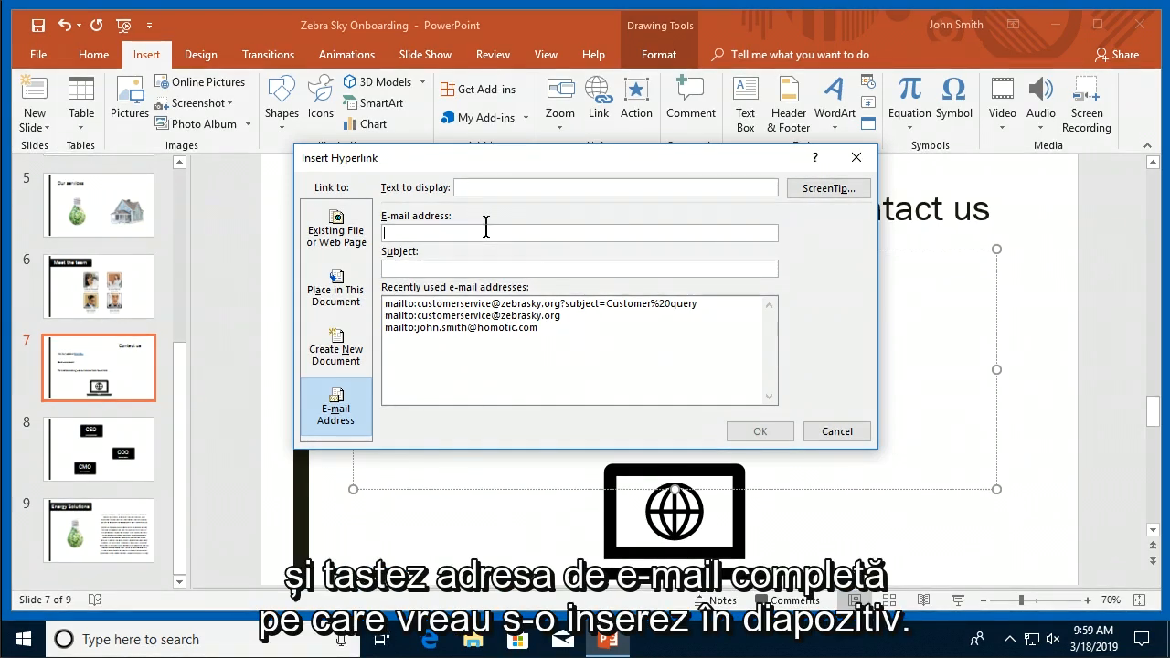
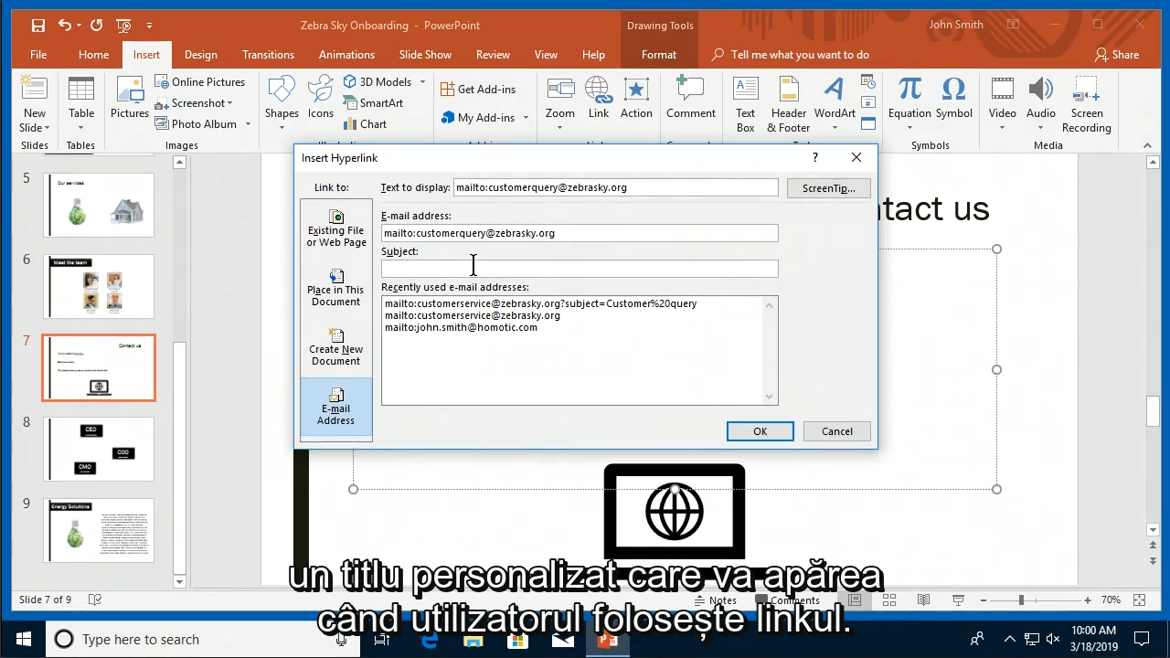
Insert a 'Customer Query' mailto link to the customer-query address with subject 'Customer query'.
type("Customer query")
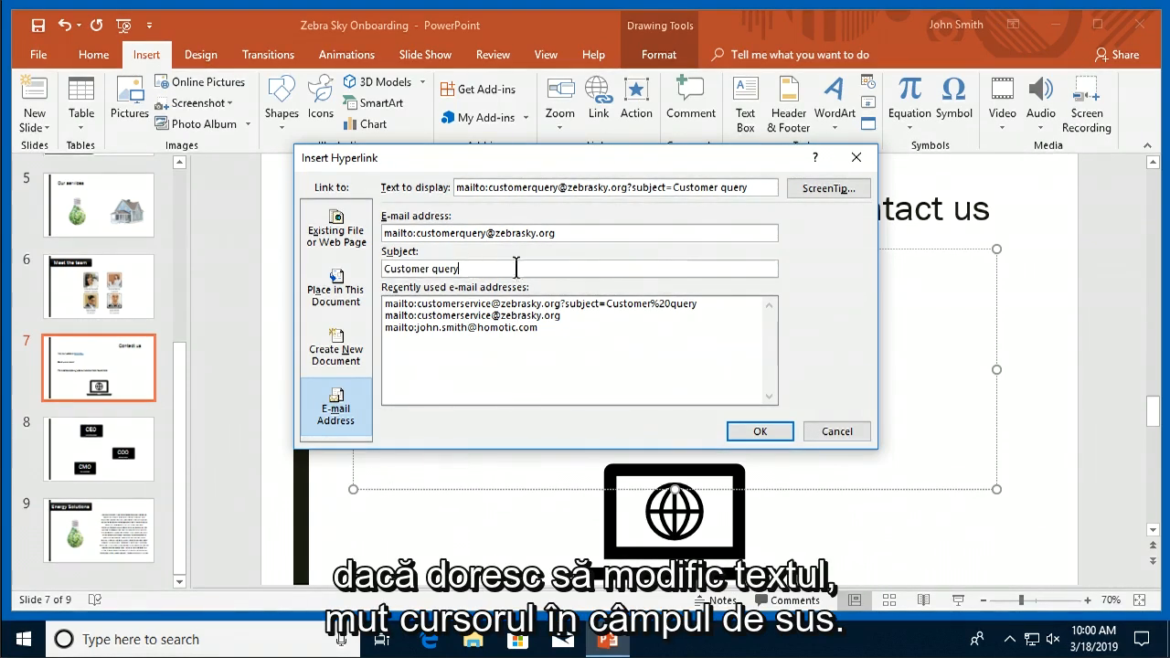
left_click(757, 188)
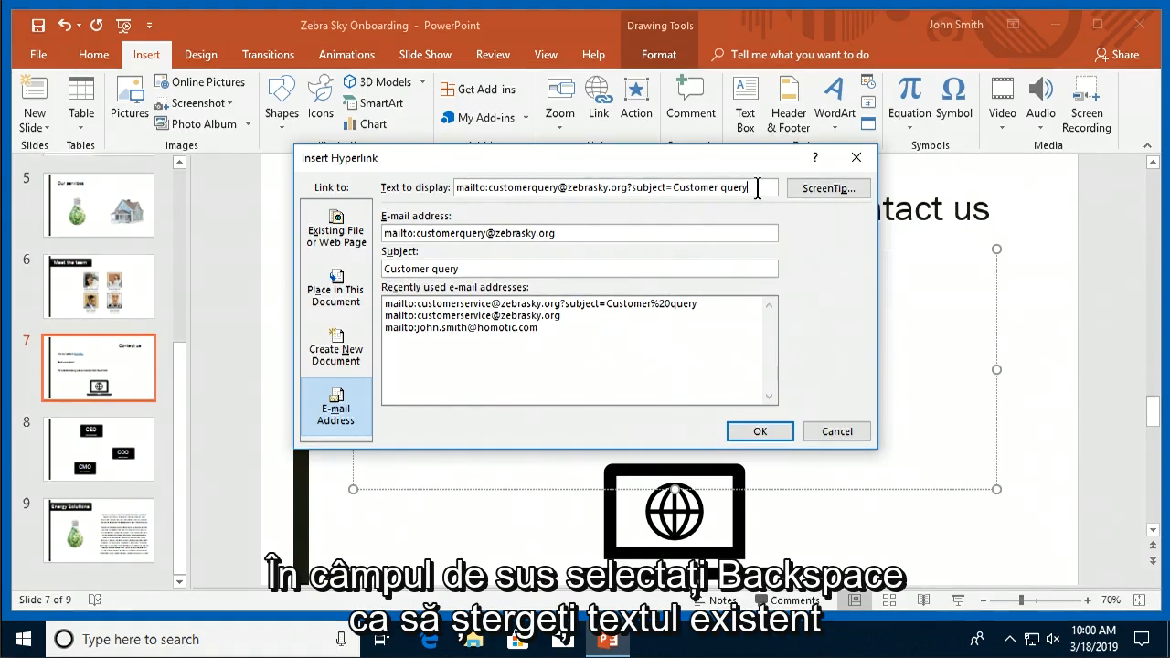
key("ctrl+a")
key("BackSpace")
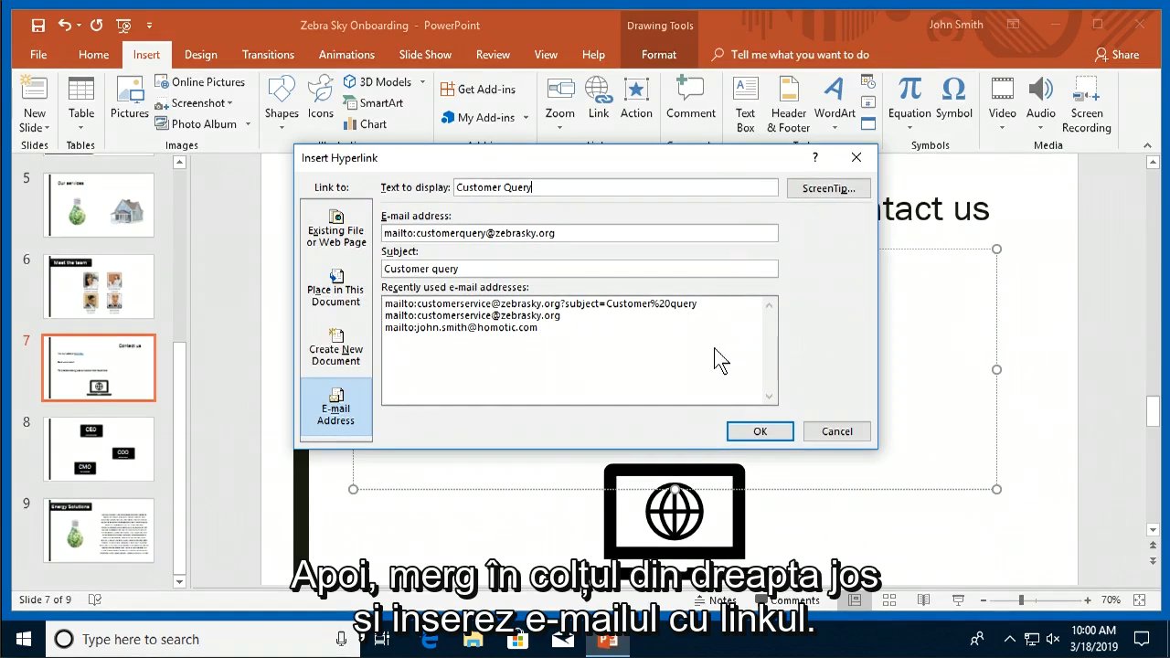
left_click(764, 430)
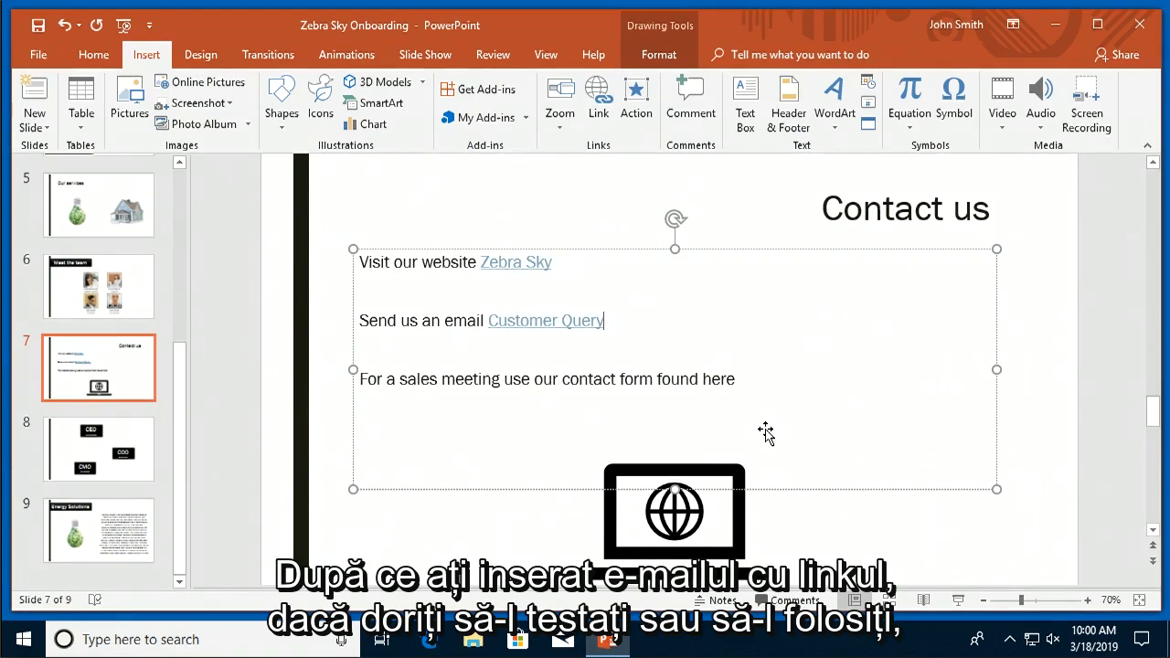
right_click(545, 326)
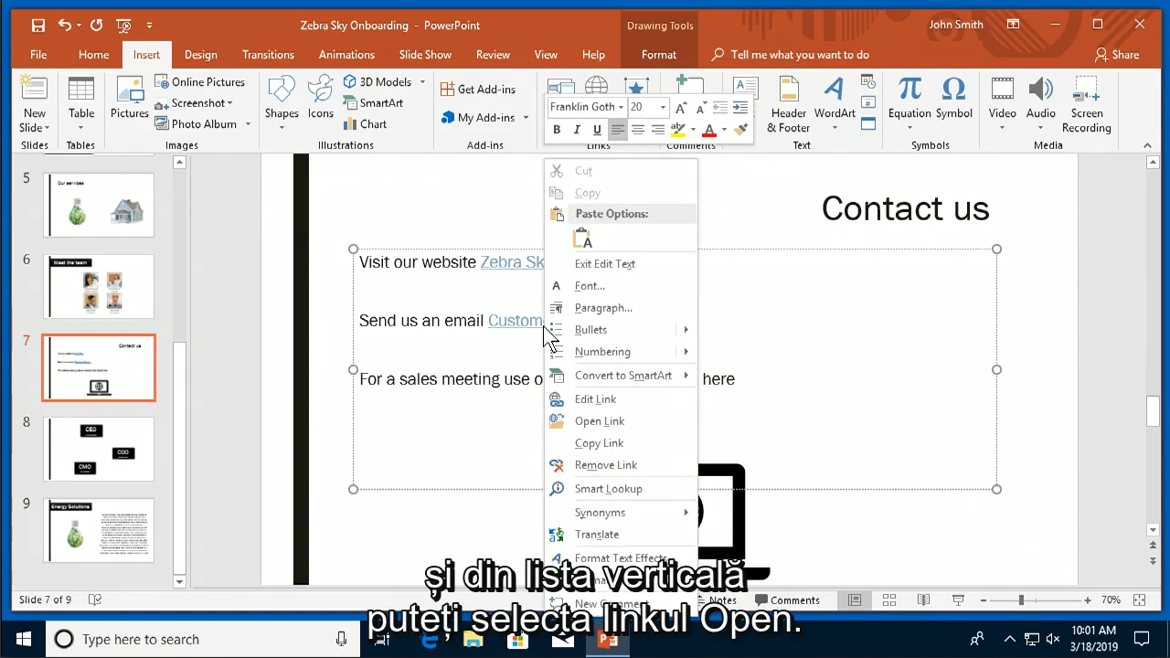
left_click(601, 421)
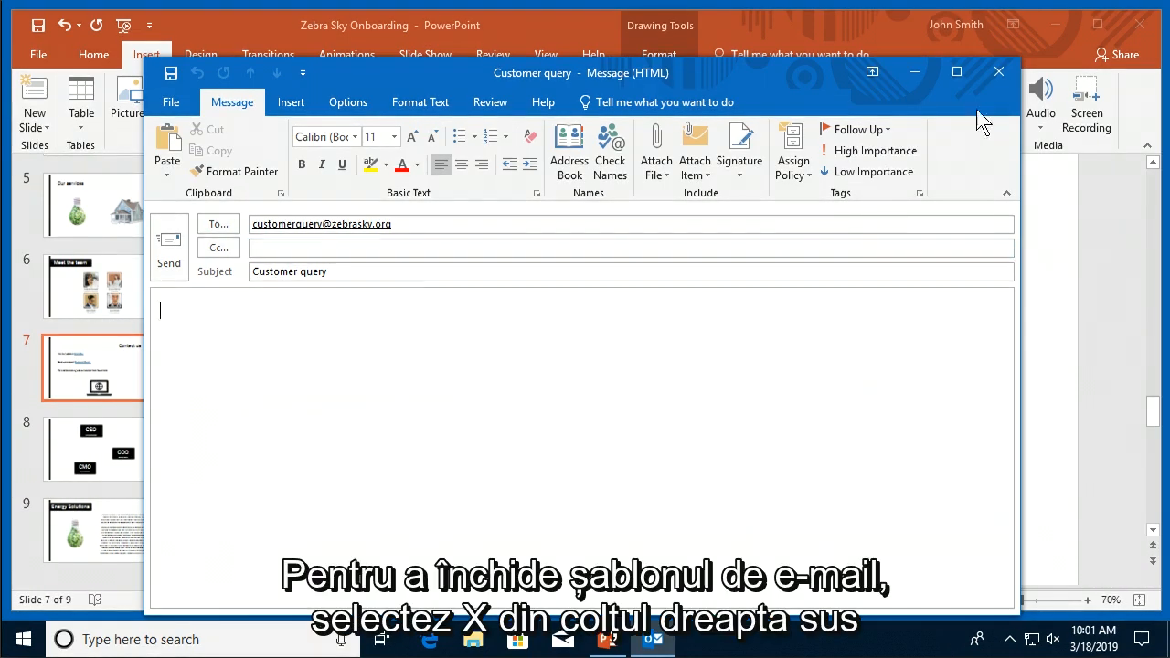
left_click(998, 73)
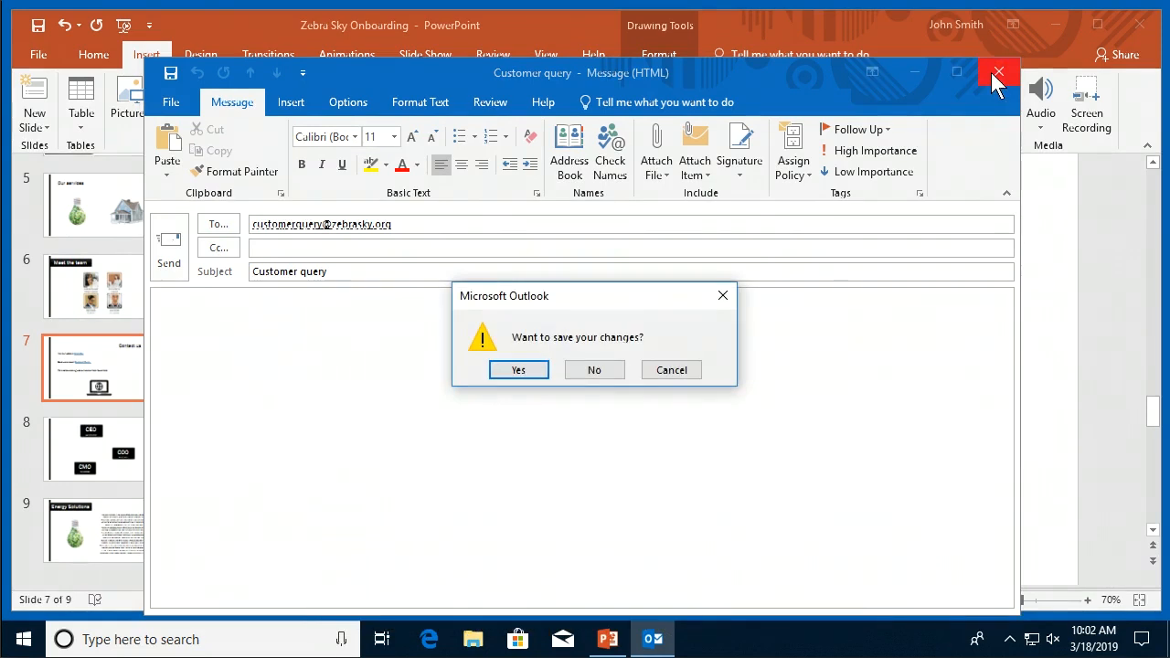
left_click(594, 370)
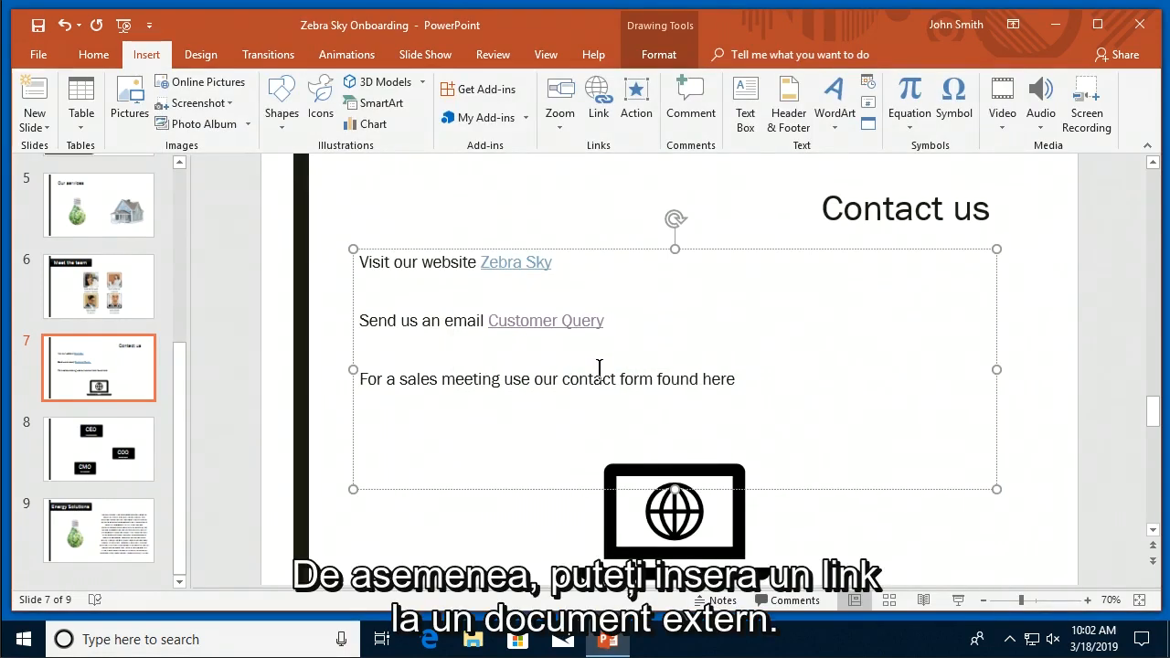
Paste 'Contact Form' after 'found here' and start a hyperlink on those selected words.
left_click(762, 384)
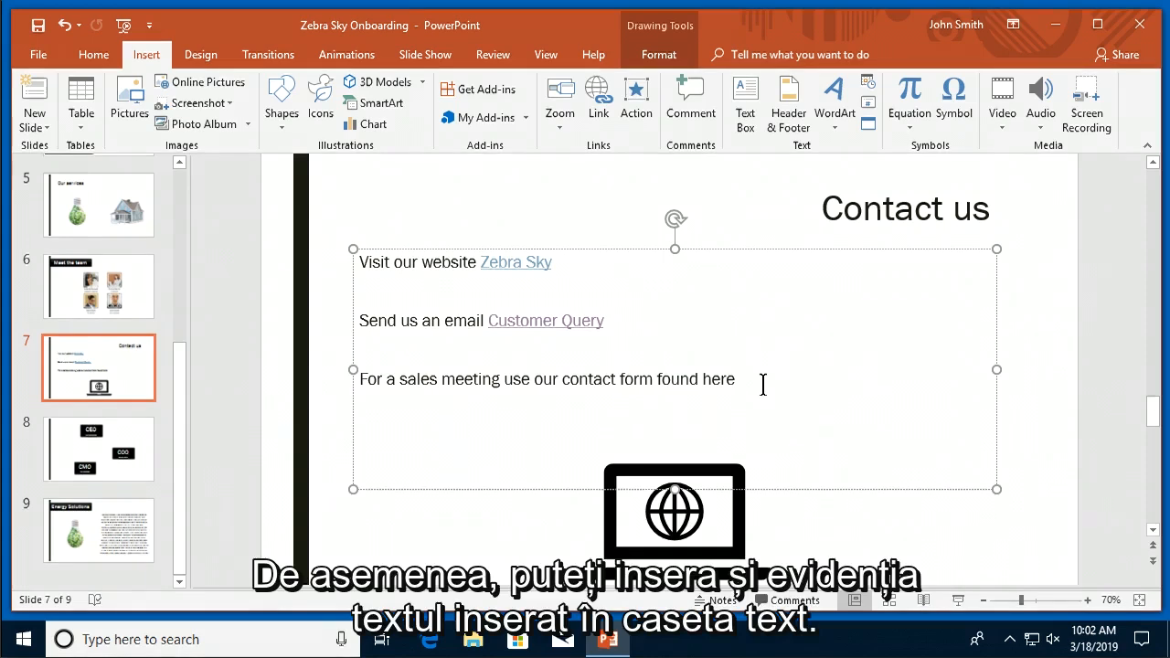
type("Contact Form")
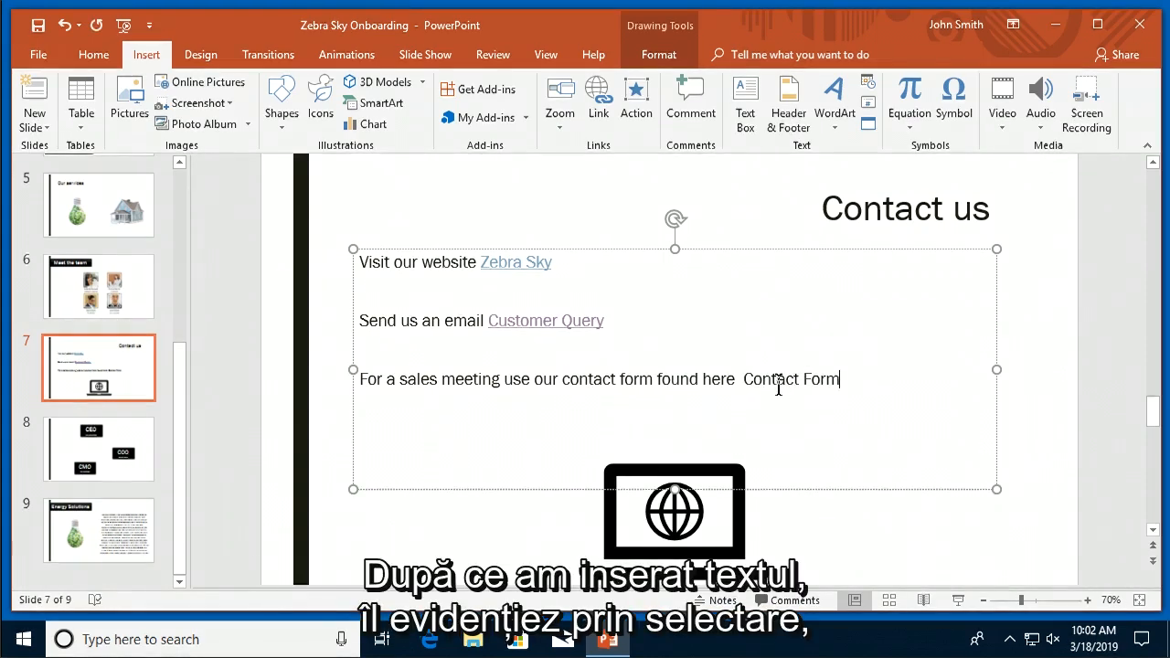
left_click_drag(858, 378, 764, 377)
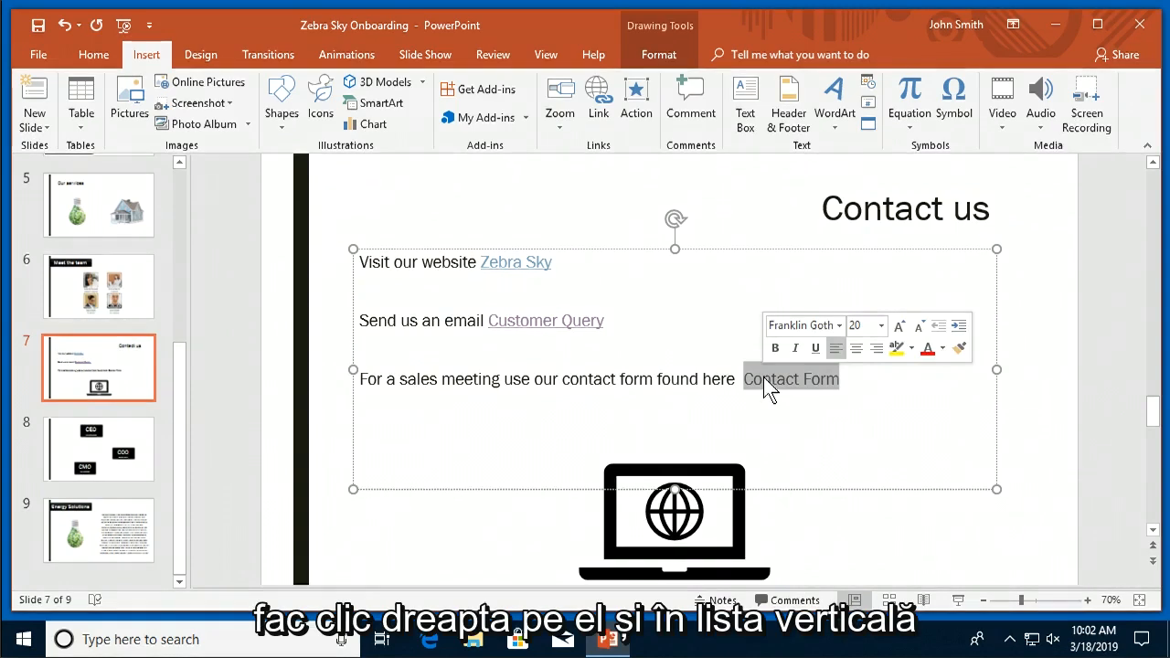
right_click(763, 376)
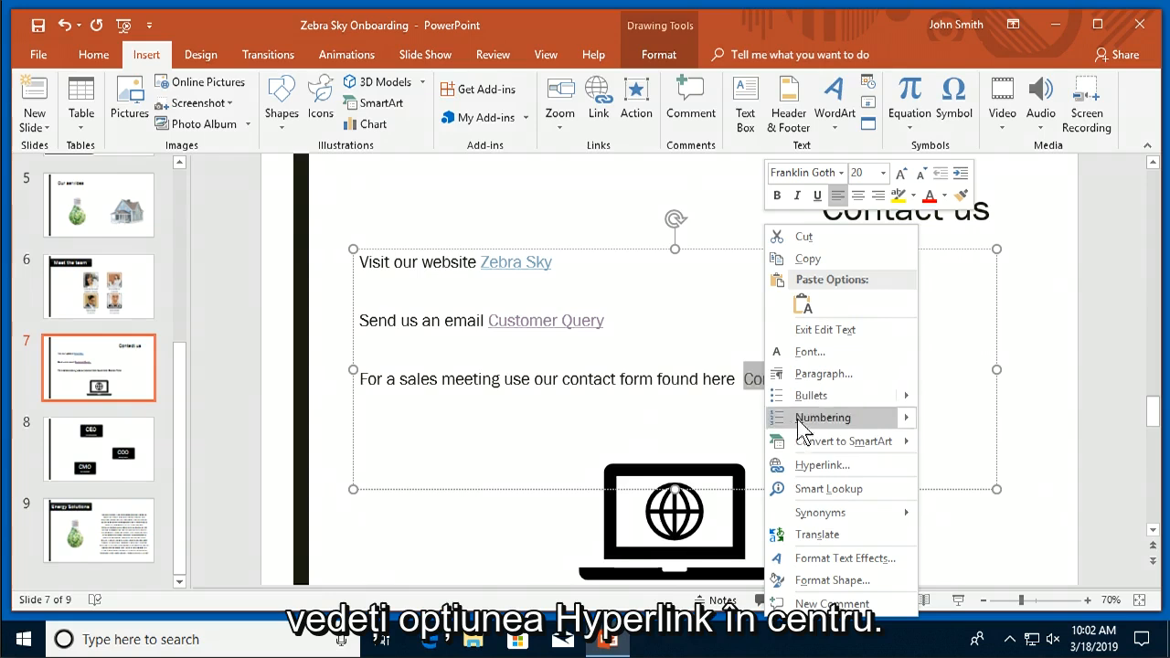
left_click(808, 464)
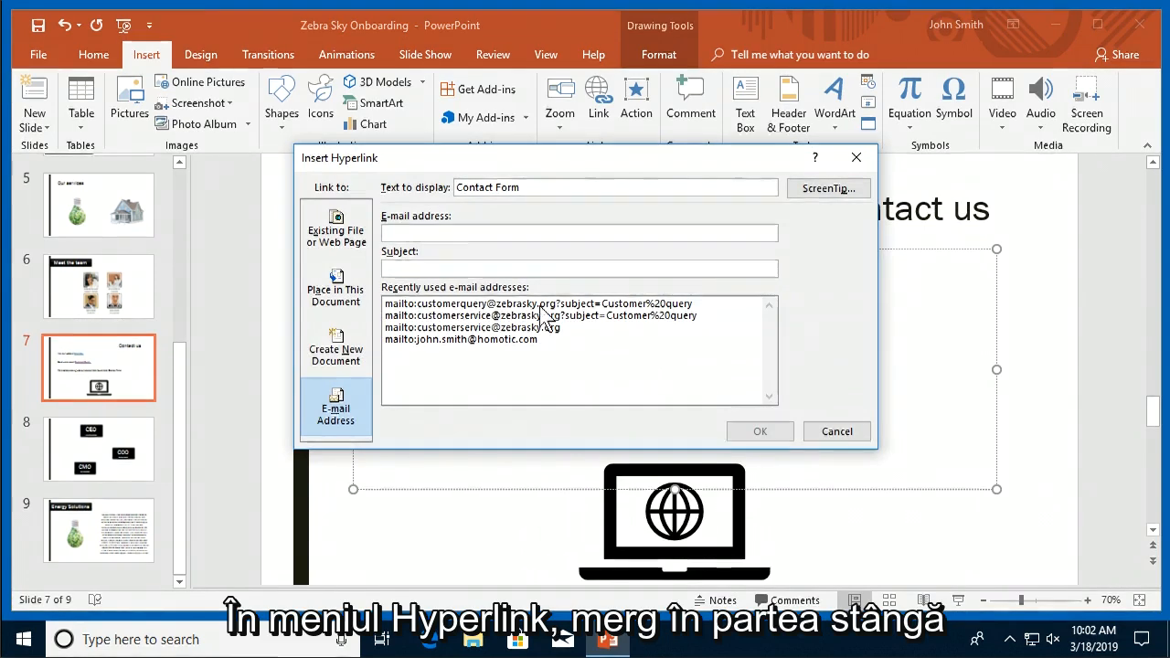
Link 'Contact Form' to the Contact Form.docx file on the Desktop.
left_click(329, 256)
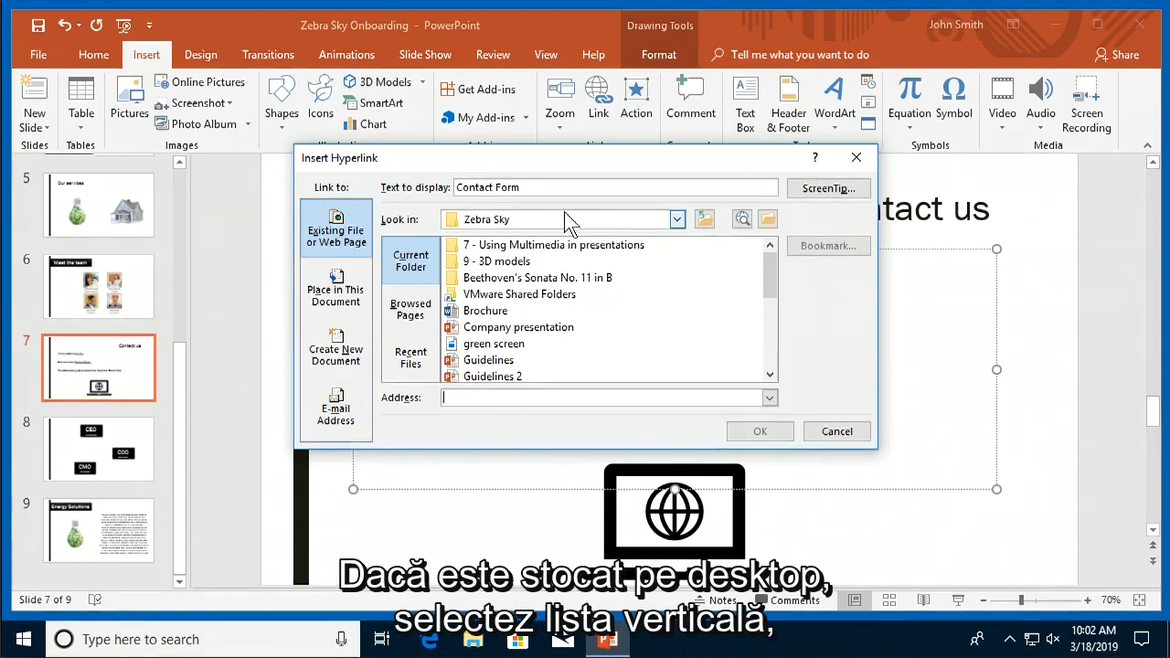
left_click(677, 220)
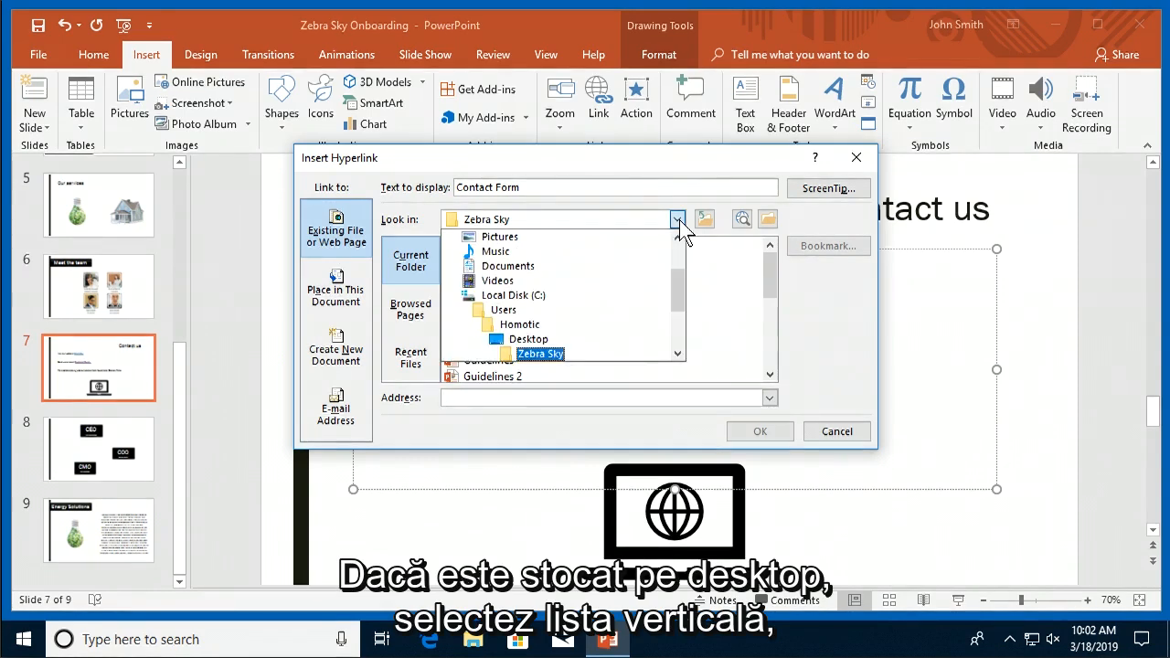
left_click(529, 340)
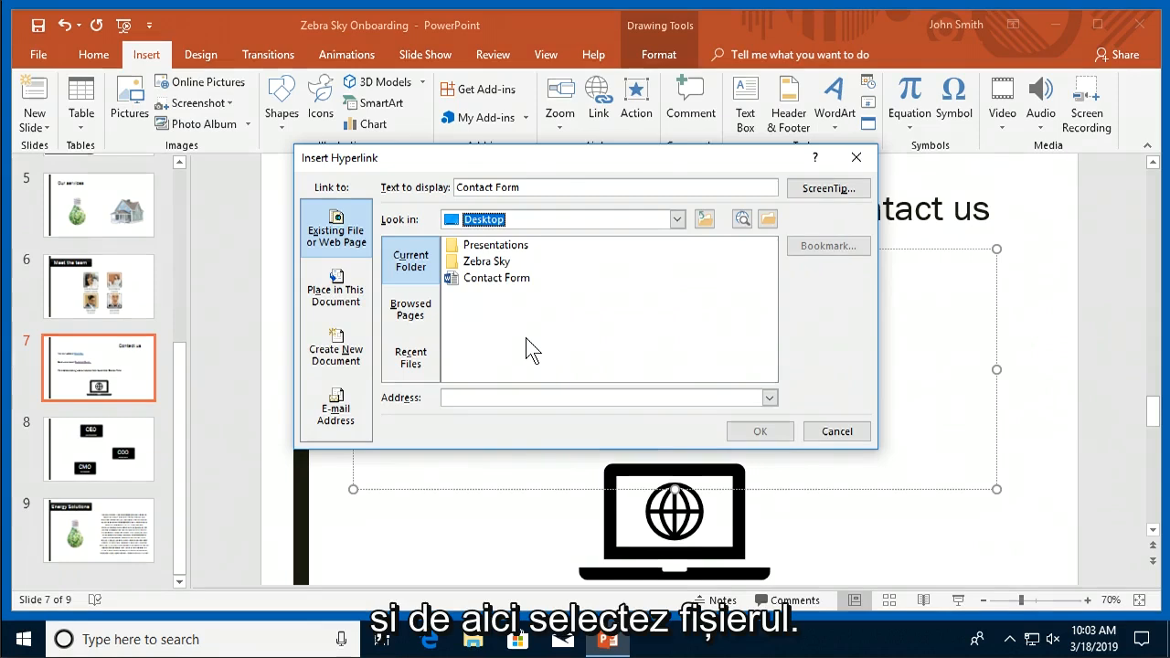
left_click(485, 274)
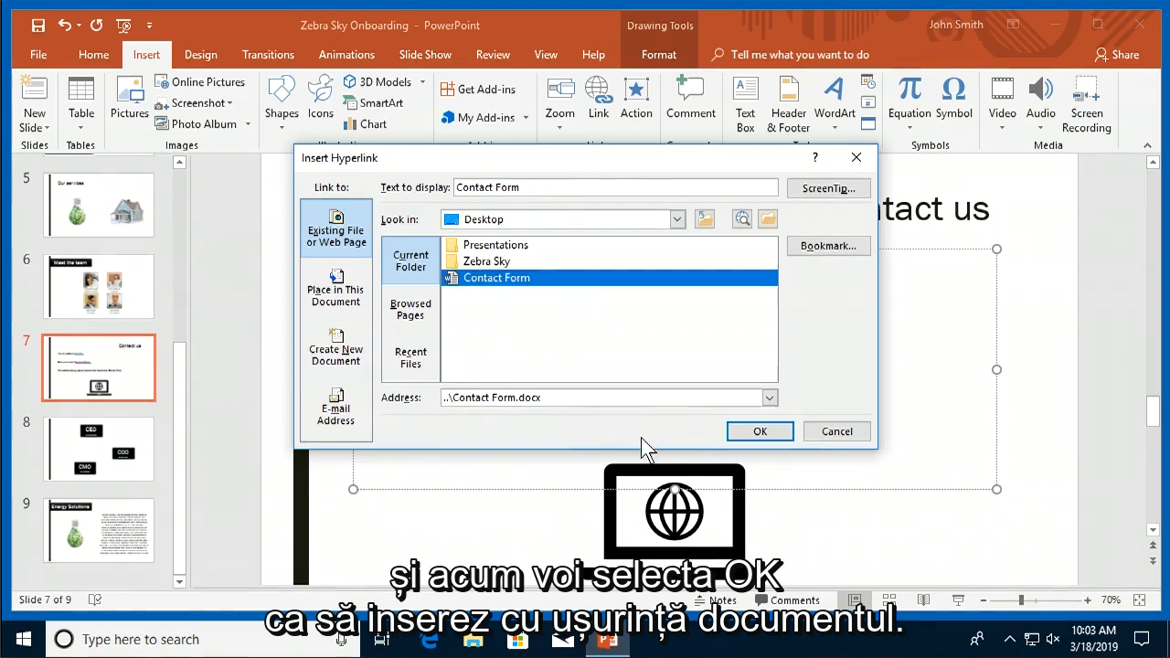
left_click(742, 435)
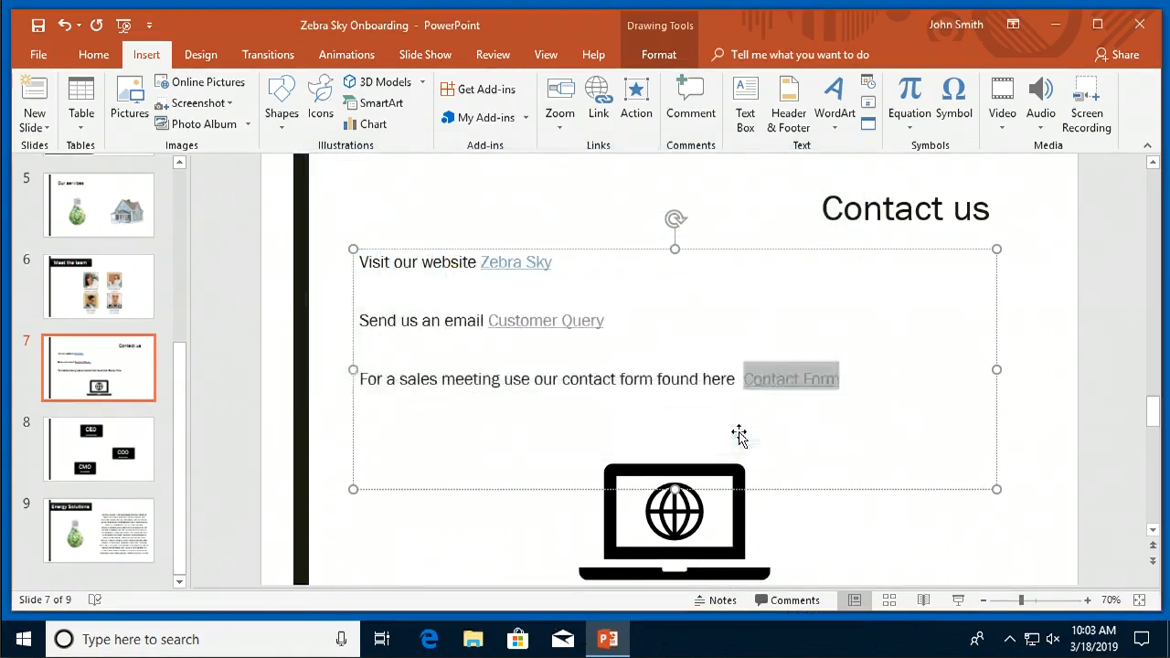
Follow the Contact Form link so Contact Form.docx opens in Word.
left_click(887, 399)
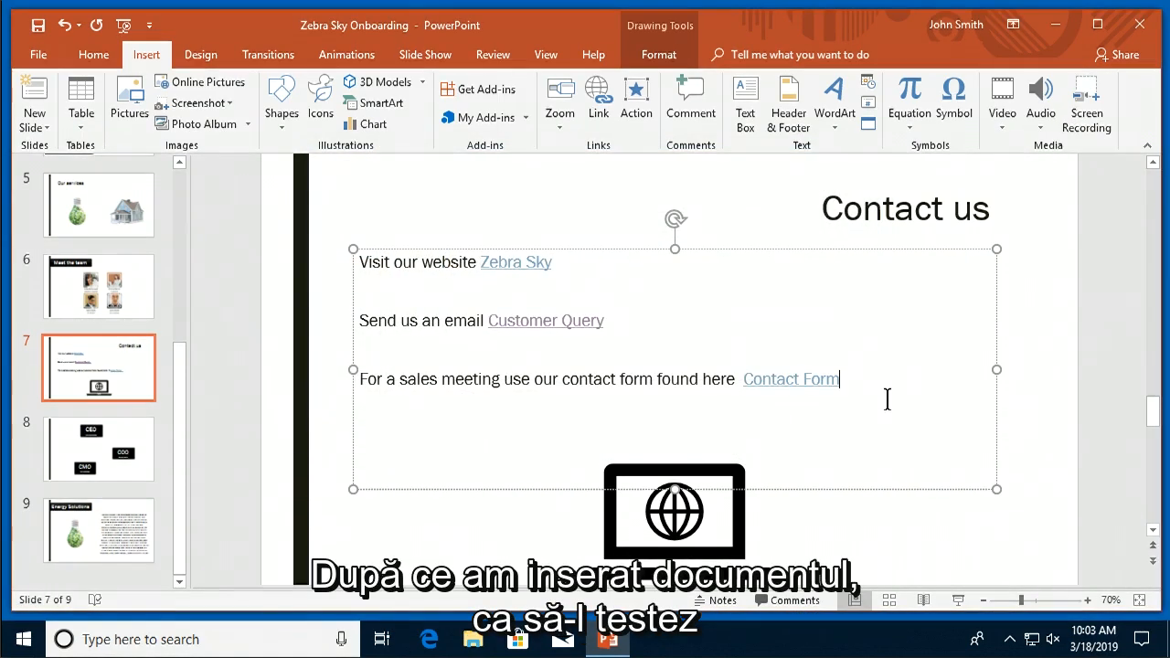
right_click(809, 380)
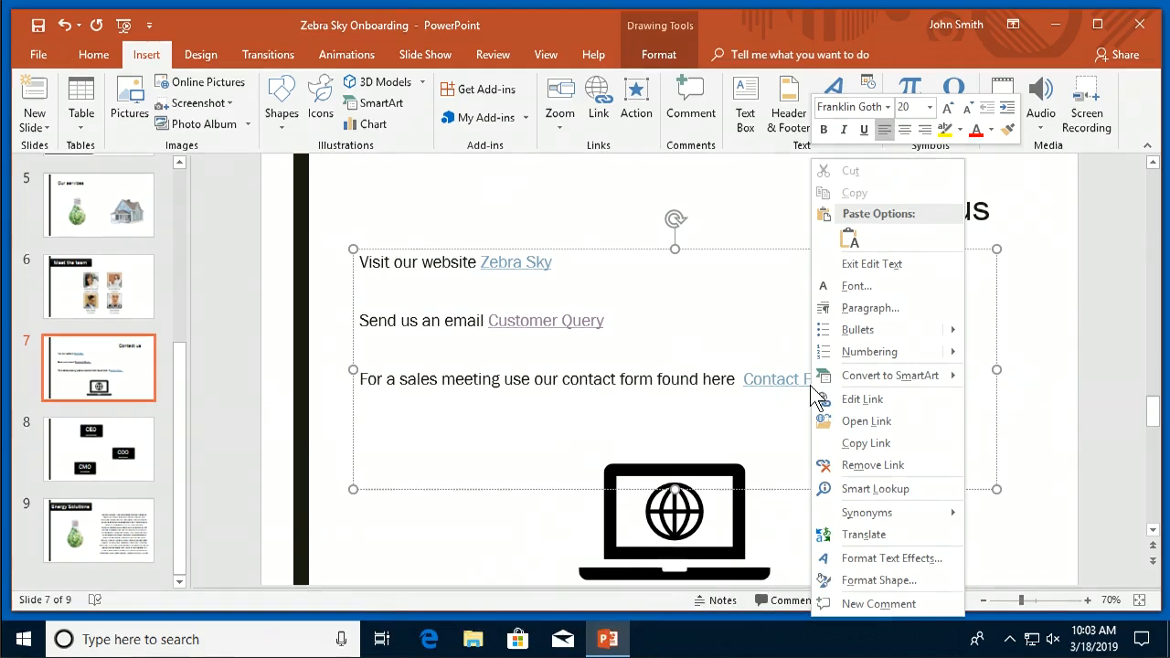
left_click(851, 421)
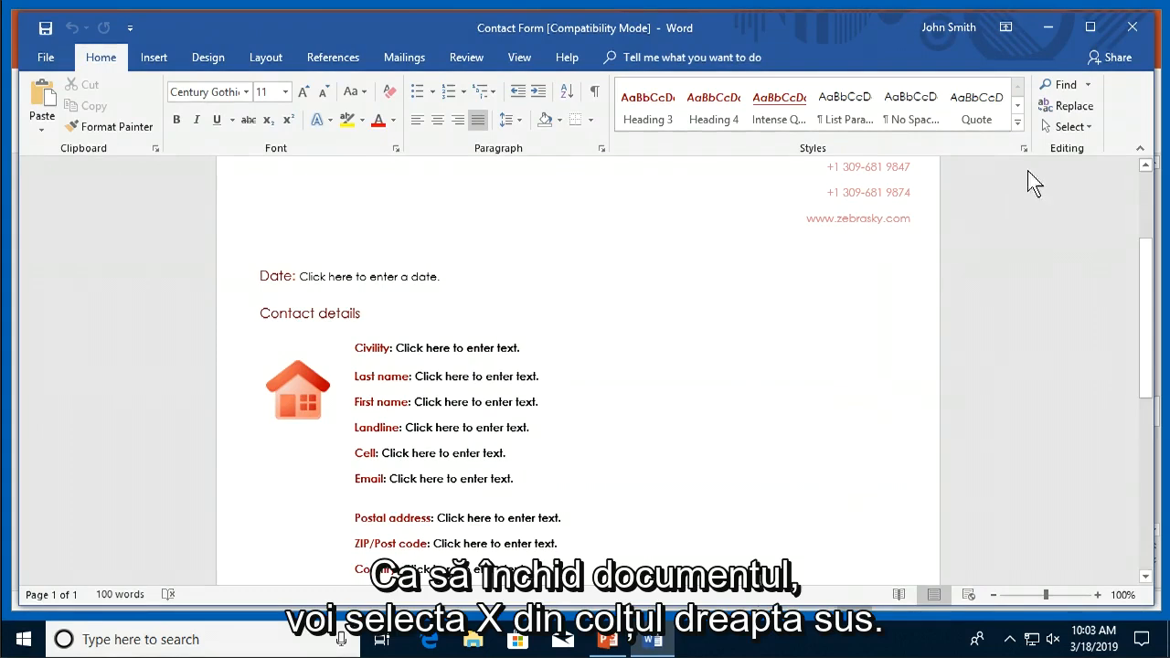
Close the Contact Form document in Word to return to the presentation.
left_click(1131, 30)
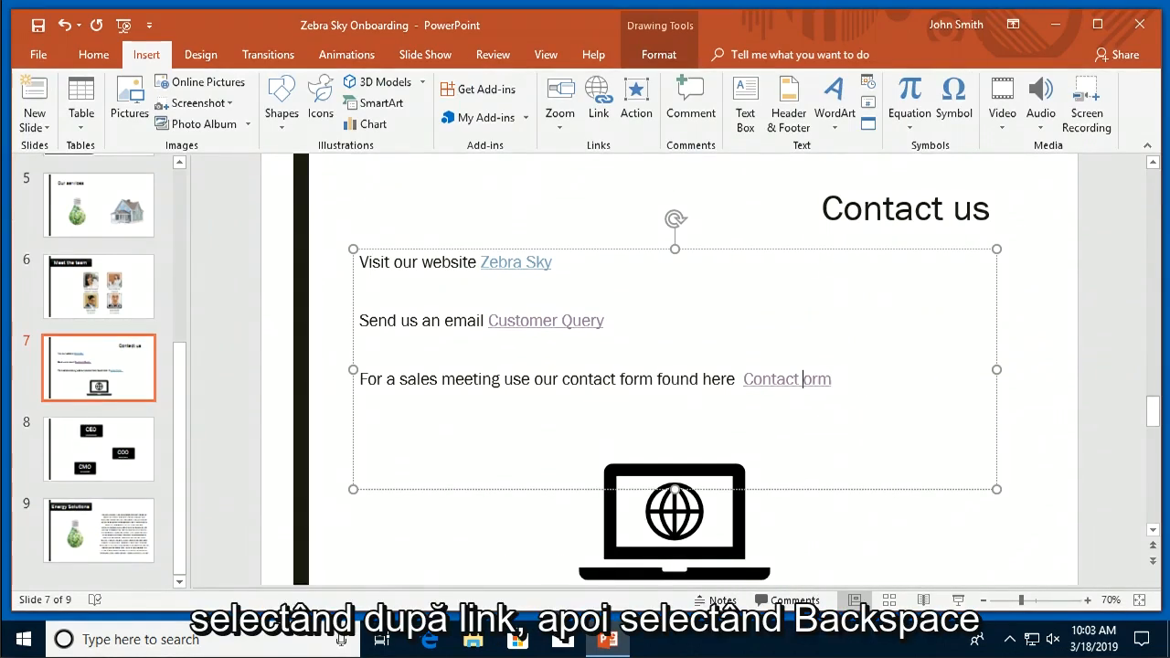
Delete the Contact Form link text, then unlink and delete the Customer Query text.
key("BackSpace")
key("BackSpace")
key("BackSpace")
key("BackSpace")
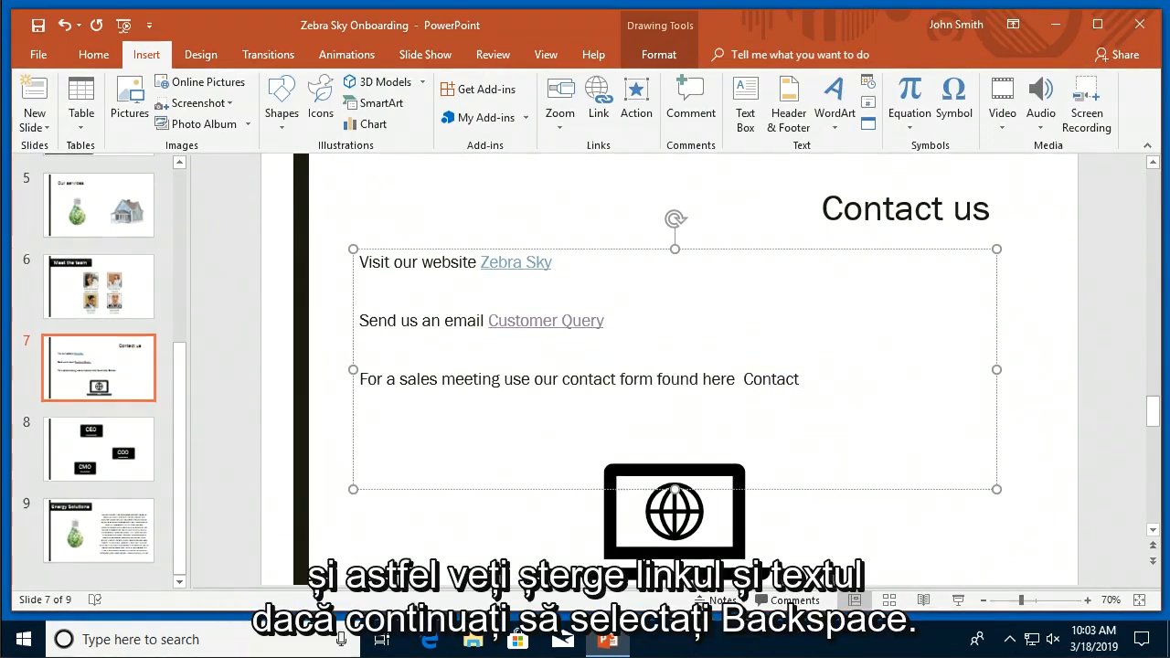
key("BackSpace")
key("BackSpace")
key("BackSpace")
key("BackSpace")
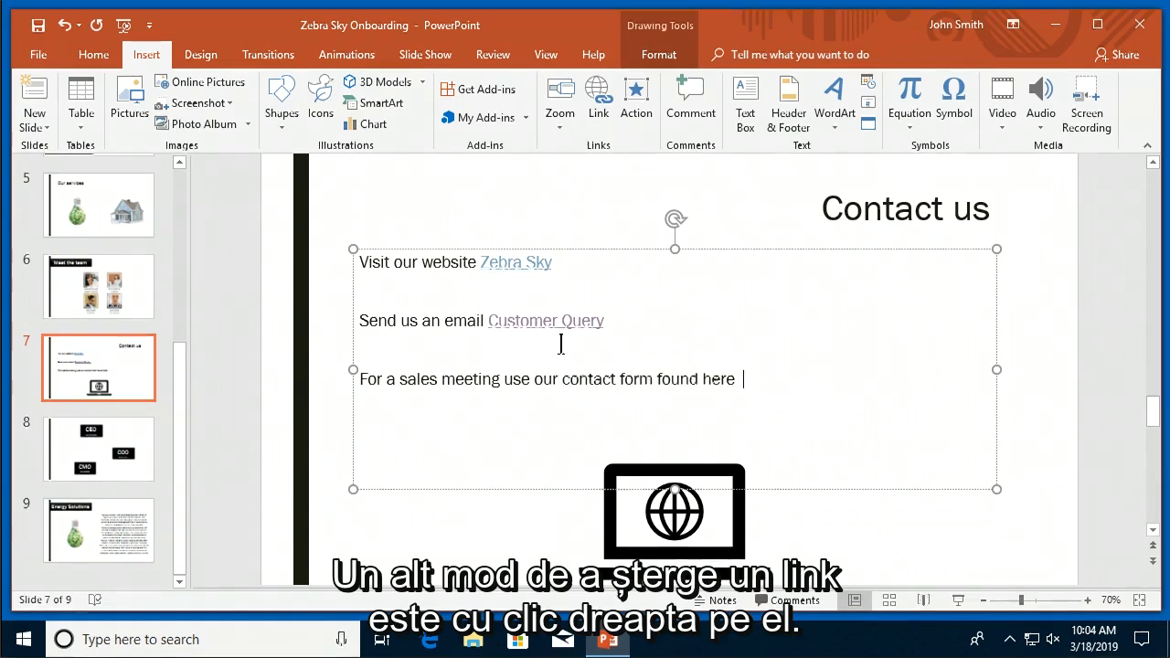
right_click(515, 319)
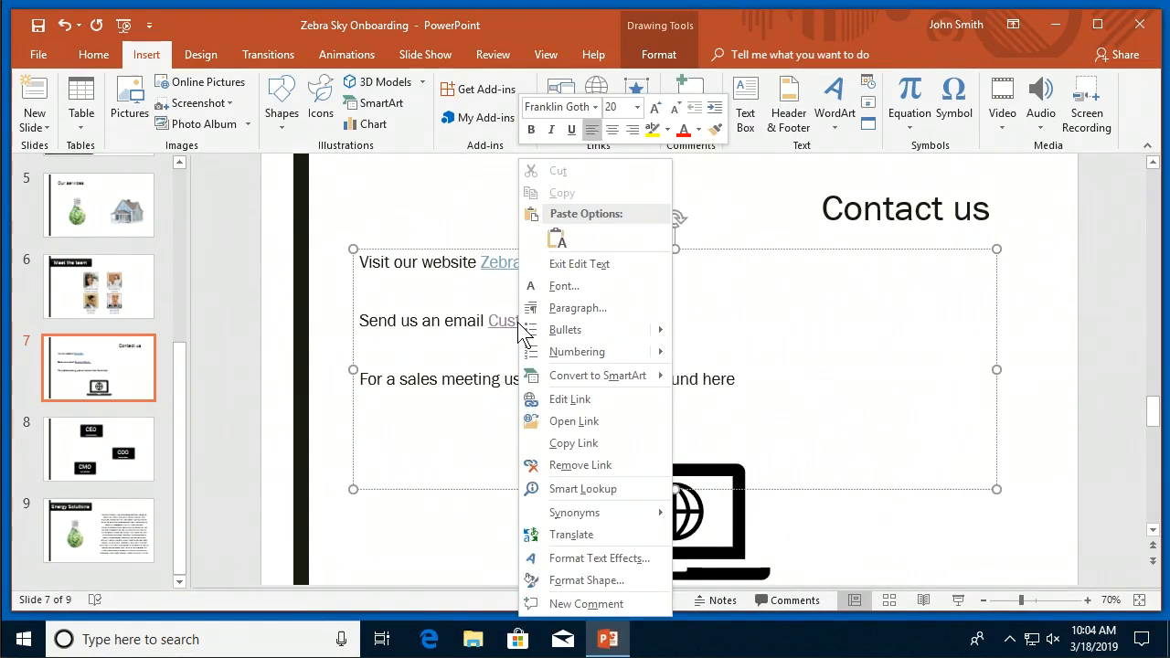
left_click(581, 466)
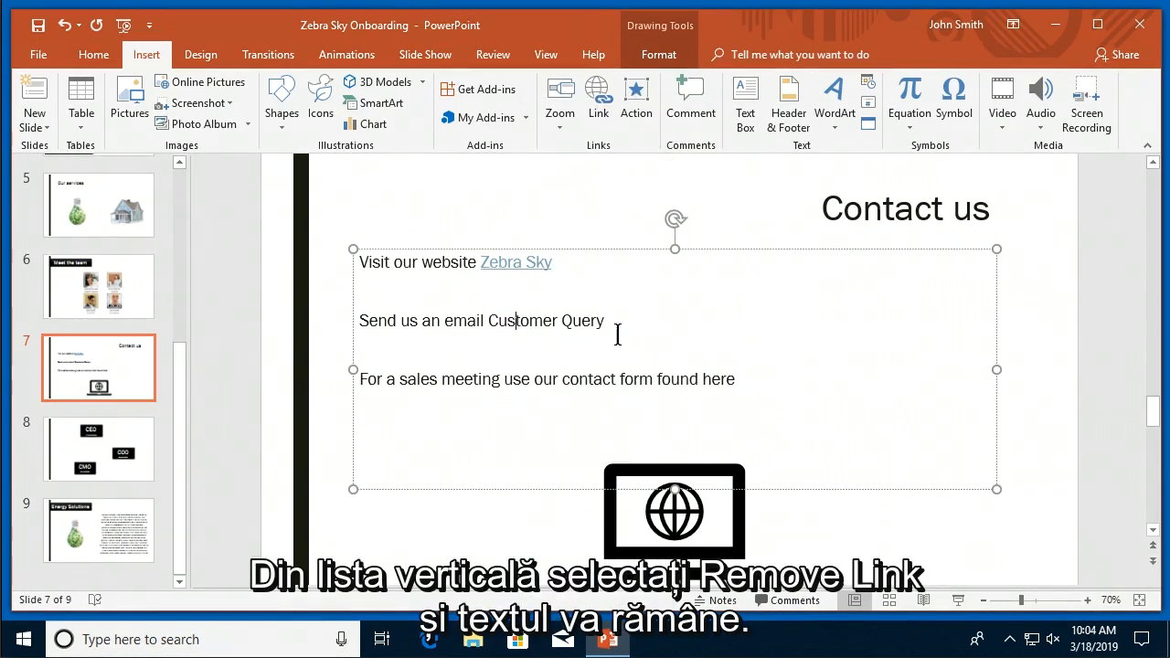
left_click_drag(617, 321, 515, 321)
key("BackSpace")
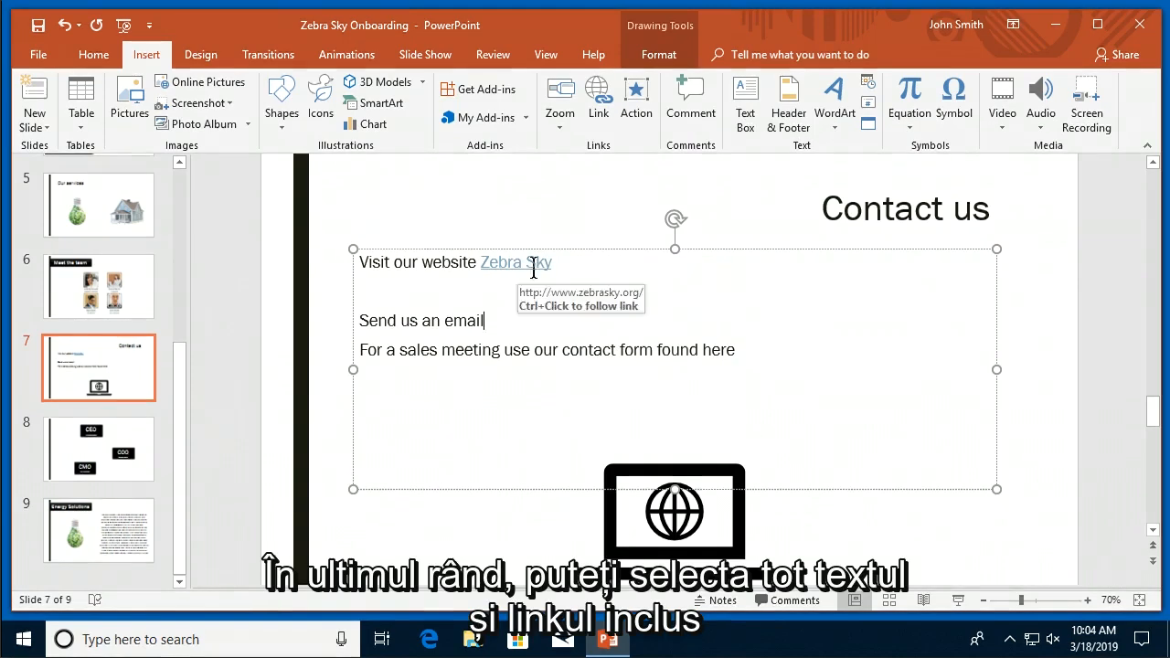
Delete the Zebra Sky link text, leaving three plain text lines.
left_click_drag(556, 262, 494, 262)
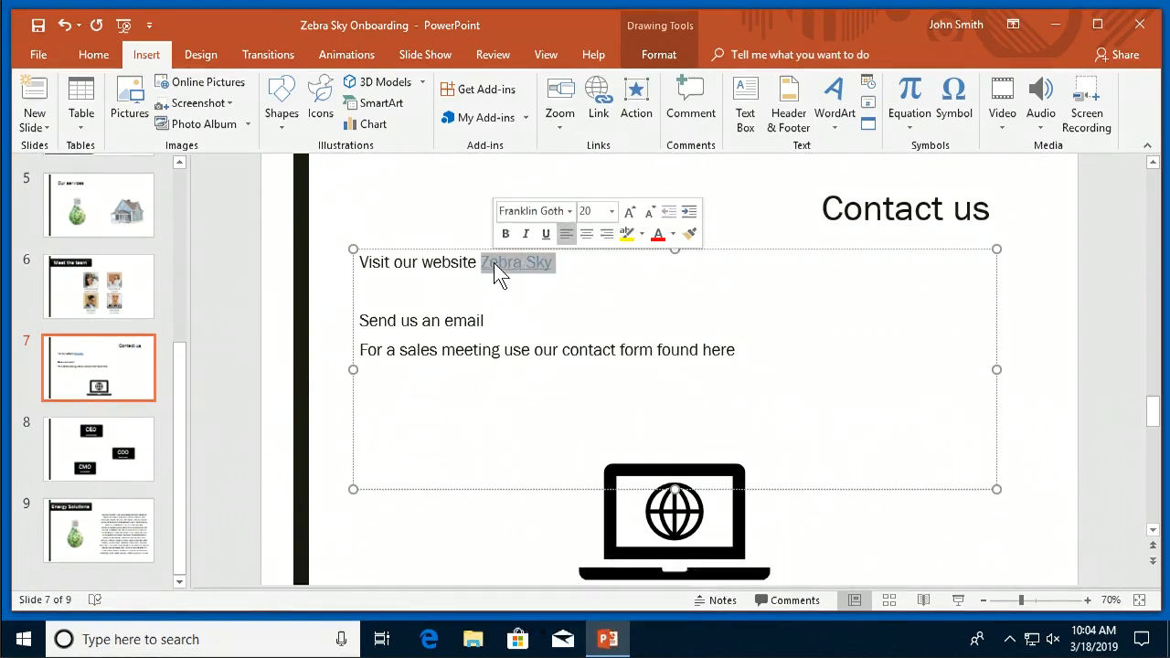
key("BackSpace")
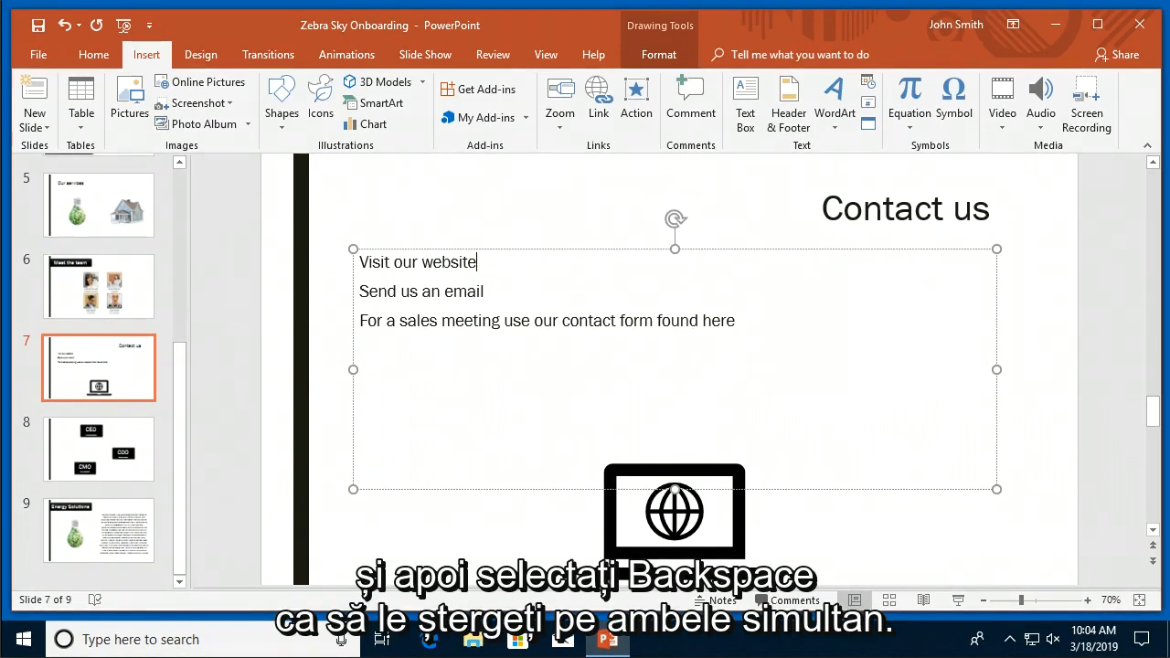
left_click(674, 165)
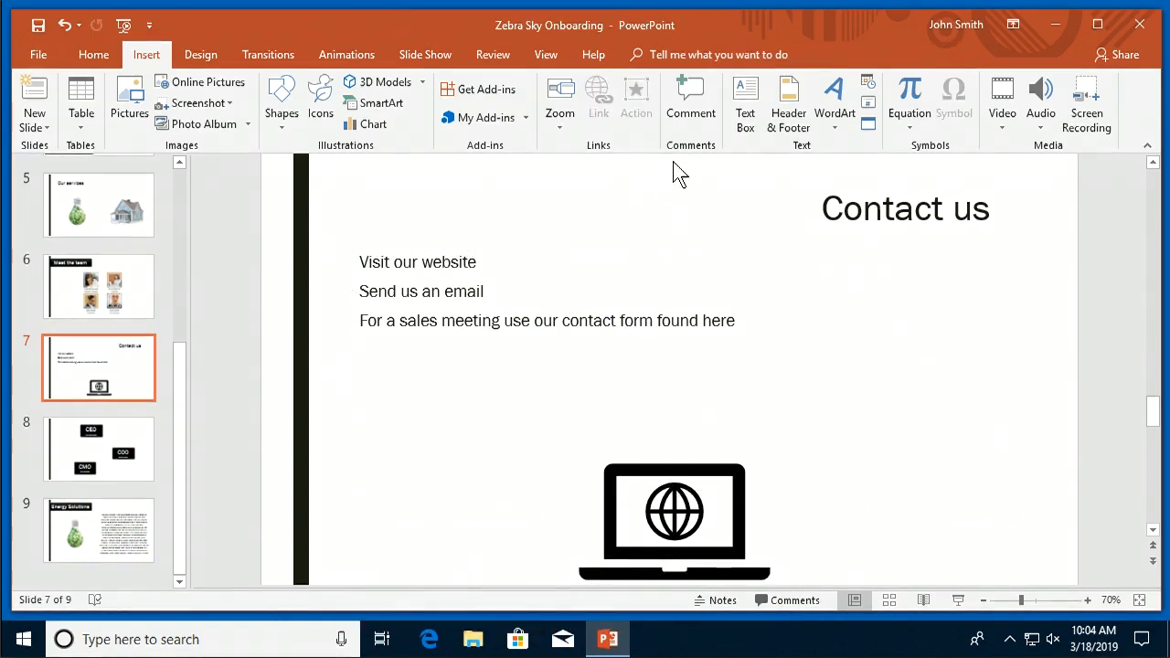